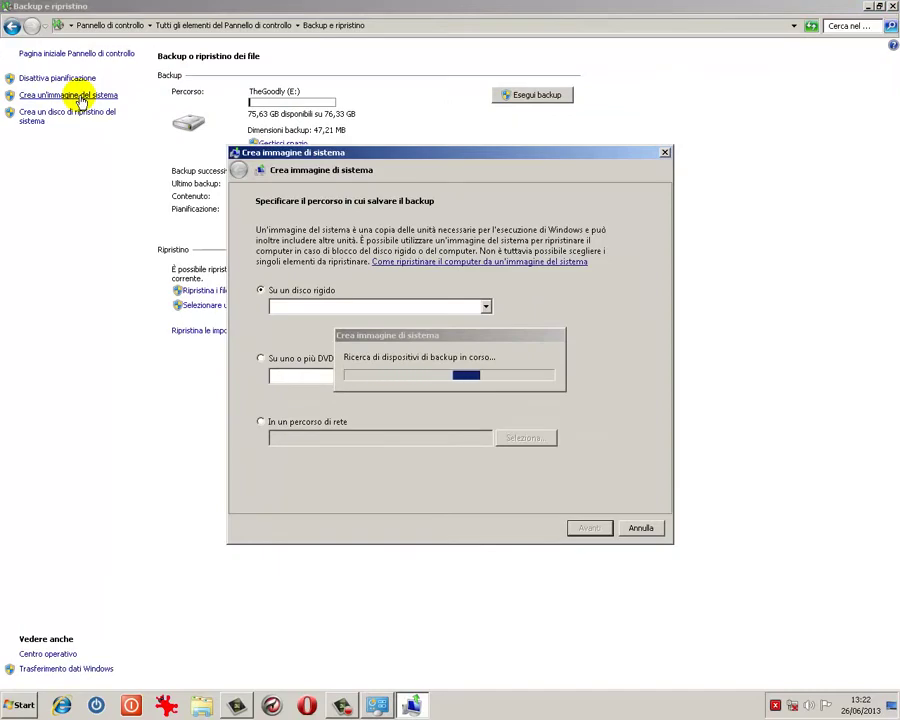
- Create a system image on the hard disk TheGoodly (E:), decline the system repair disc, and close the finished backup window
{"action": "left_click", "coordinate": [398, 340]}
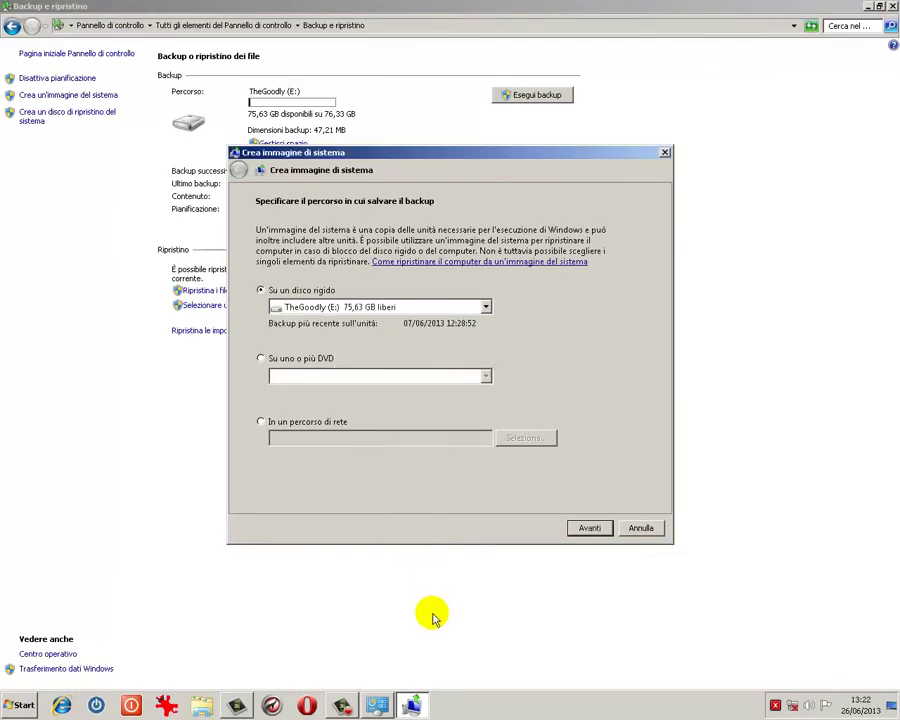
{"action": "left_click", "coordinate": [486, 307]}
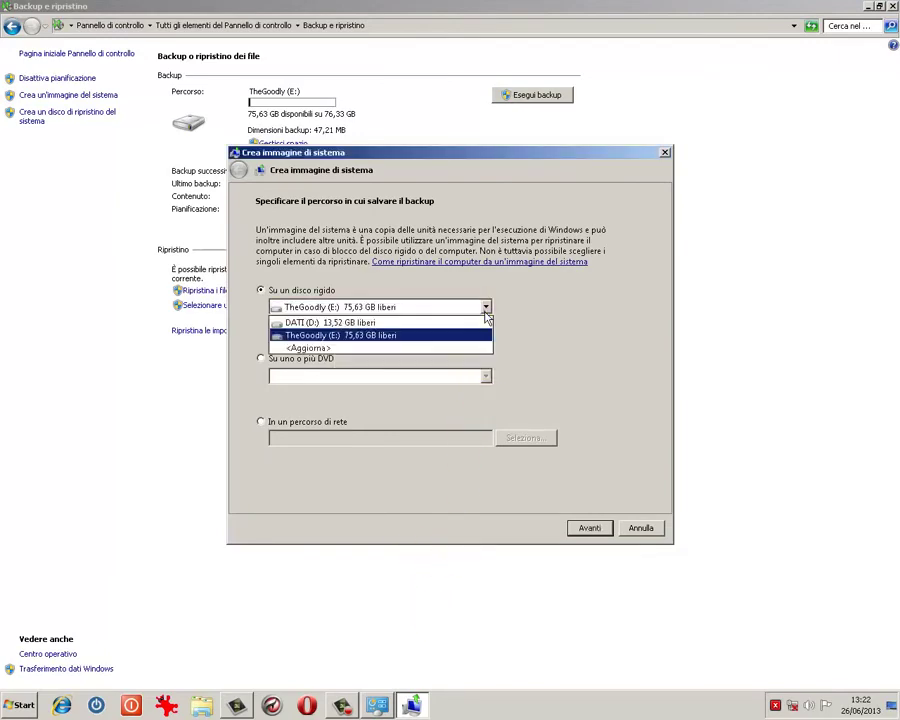
{"action": "left_click", "coordinate": [370, 335]}
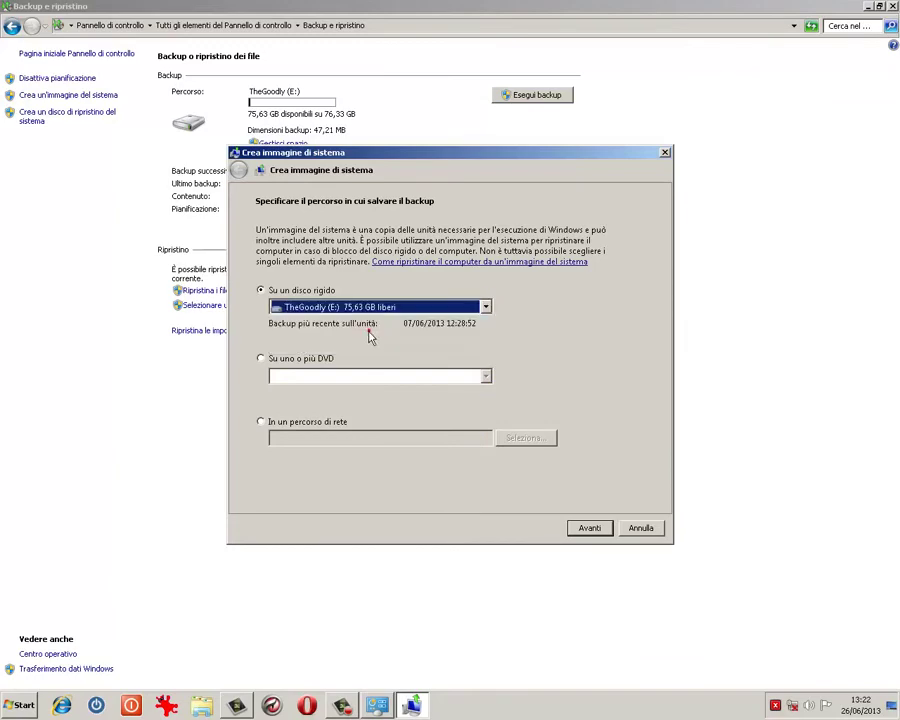
{"action": "left_click", "coordinate": [589, 529]}
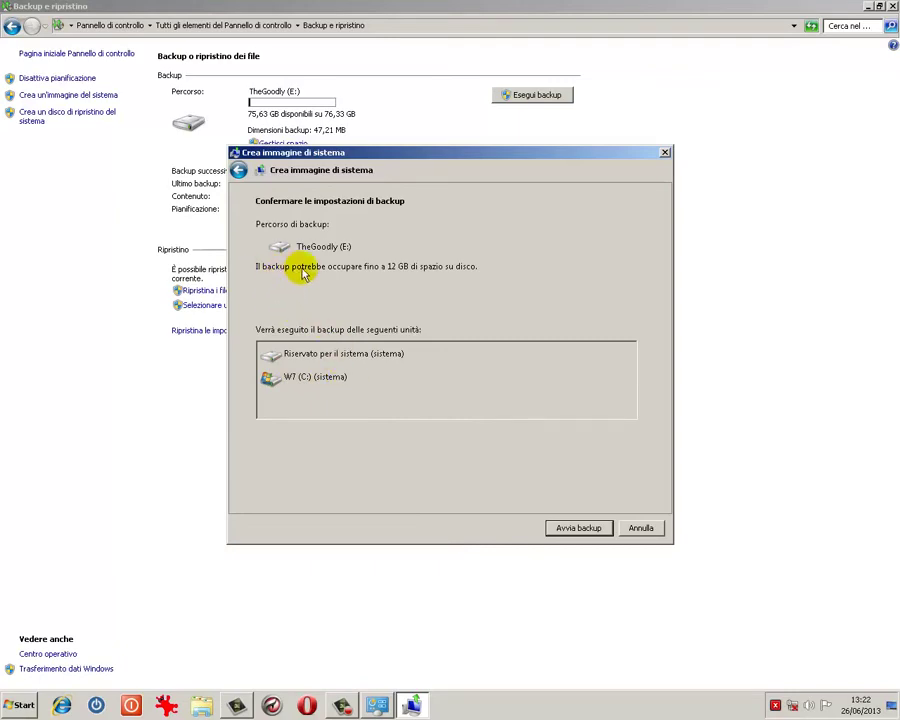
{"action": "left_click", "coordinate": [562, 534]}
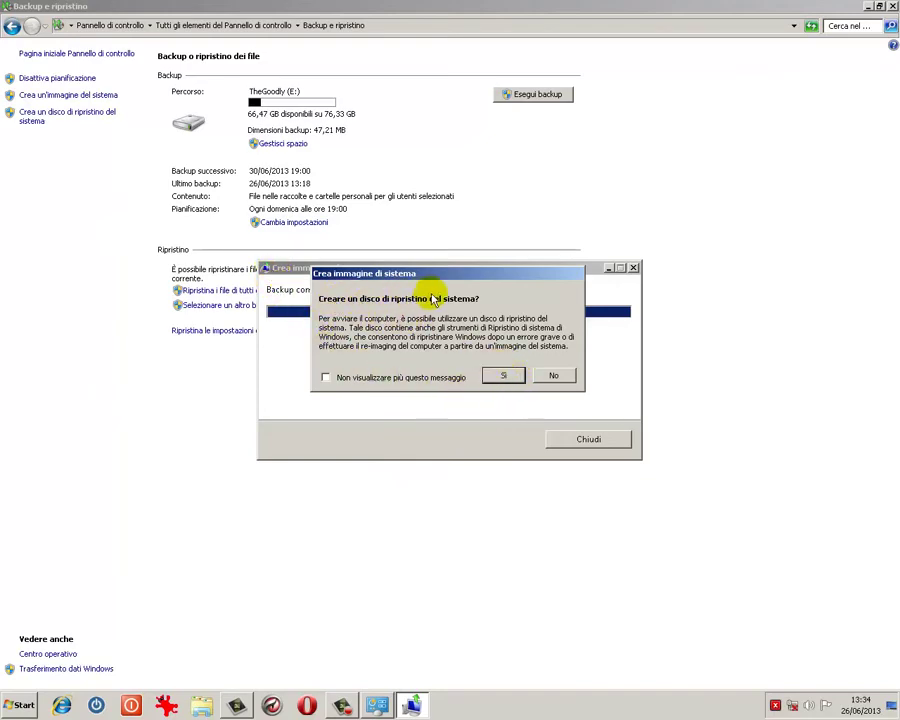
{"action": "left_click", "coordinate": [552, 378]}
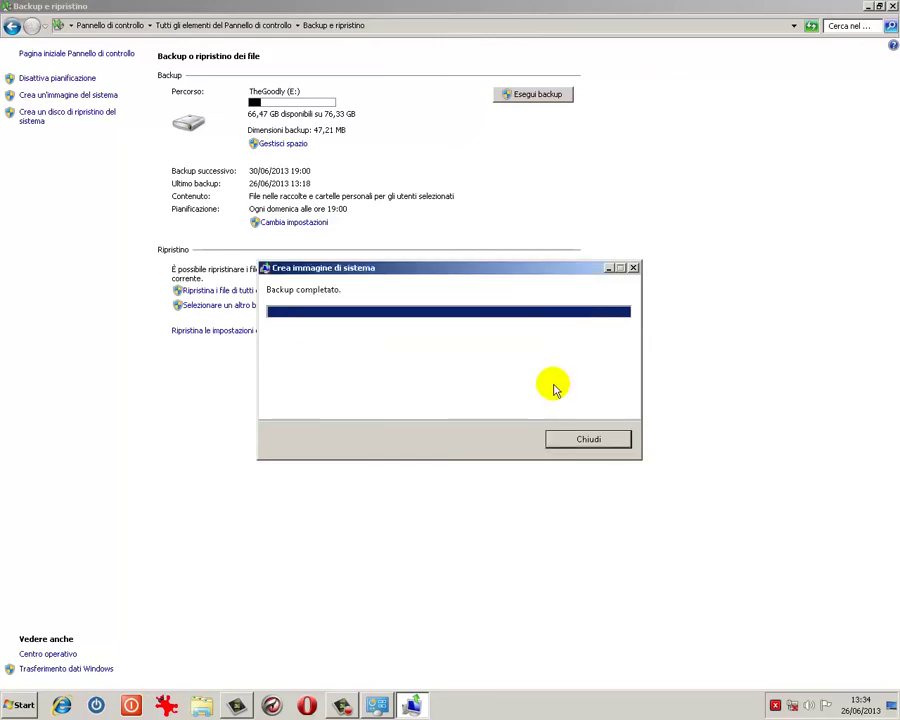
{"action": "left_click", "coordinate": [590, 440]}
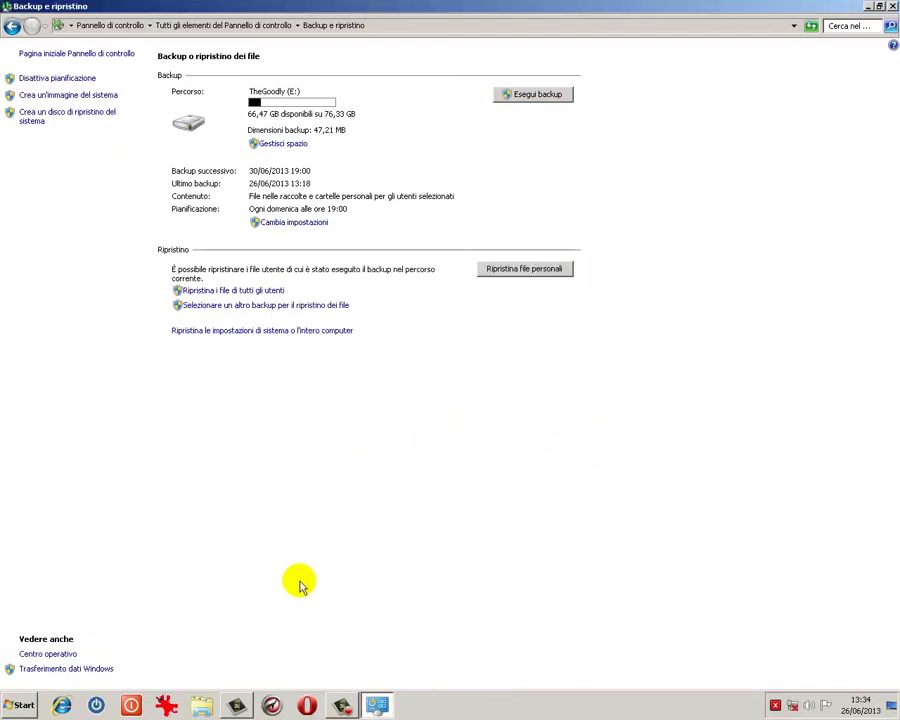
- Examine the WindowsImageBackup folder on drive TheGoodly (E:) in the file manager, and close the open windows
{"action": "left_click", "coordinate": [203, 704]}
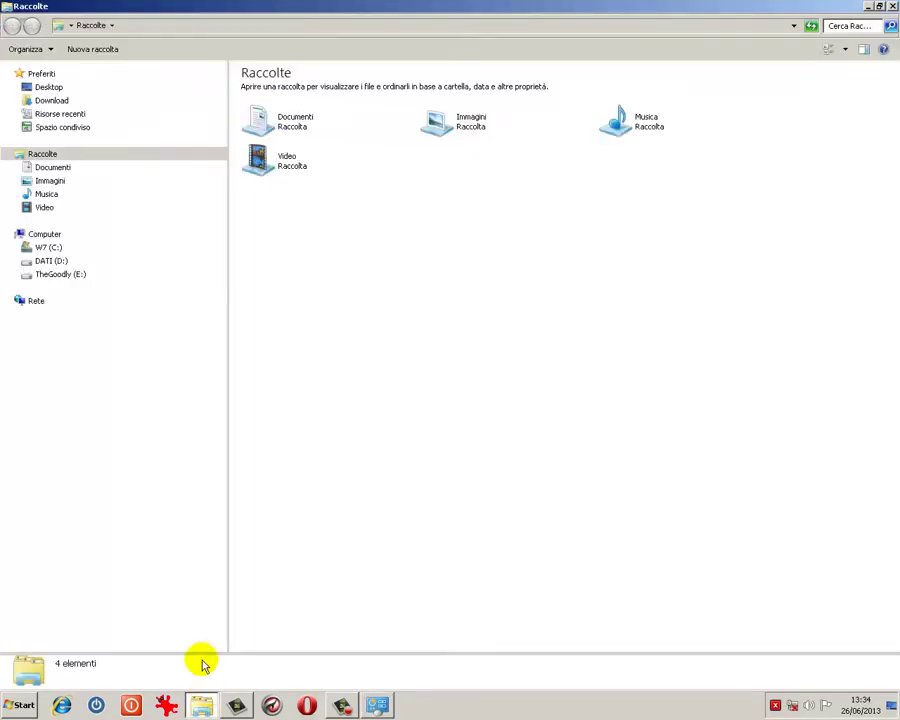
{"action": "left_click", "coordinate": [56, 278]}
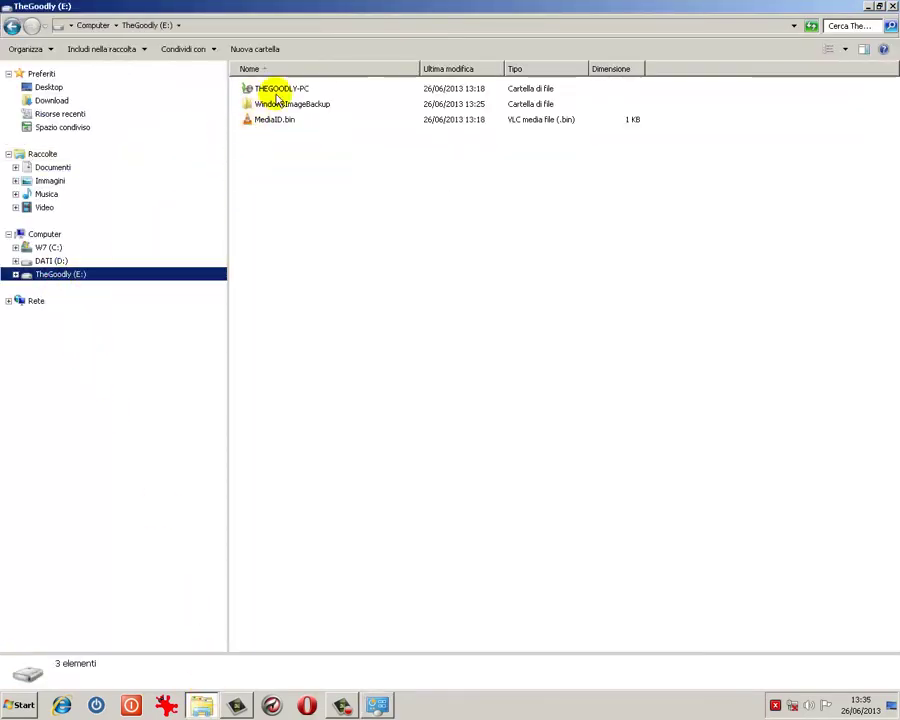
{"action": "left_click", "coordinate": [286, 106]}
{"action": "left_click", "coordinate": [284, 106]}
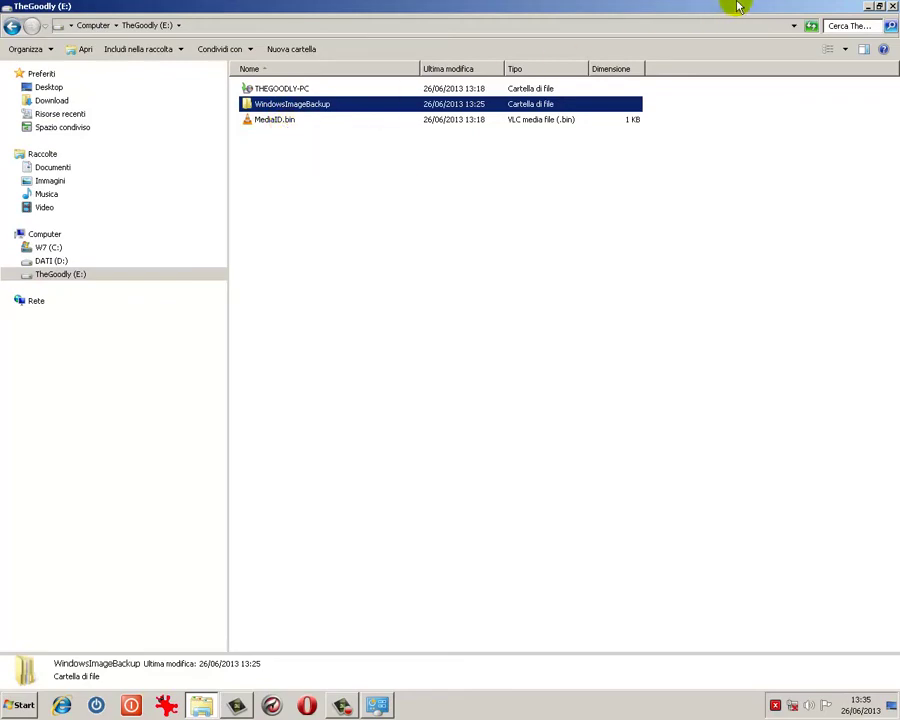
{"action": "left_click", "coordinate": [891, 7]}
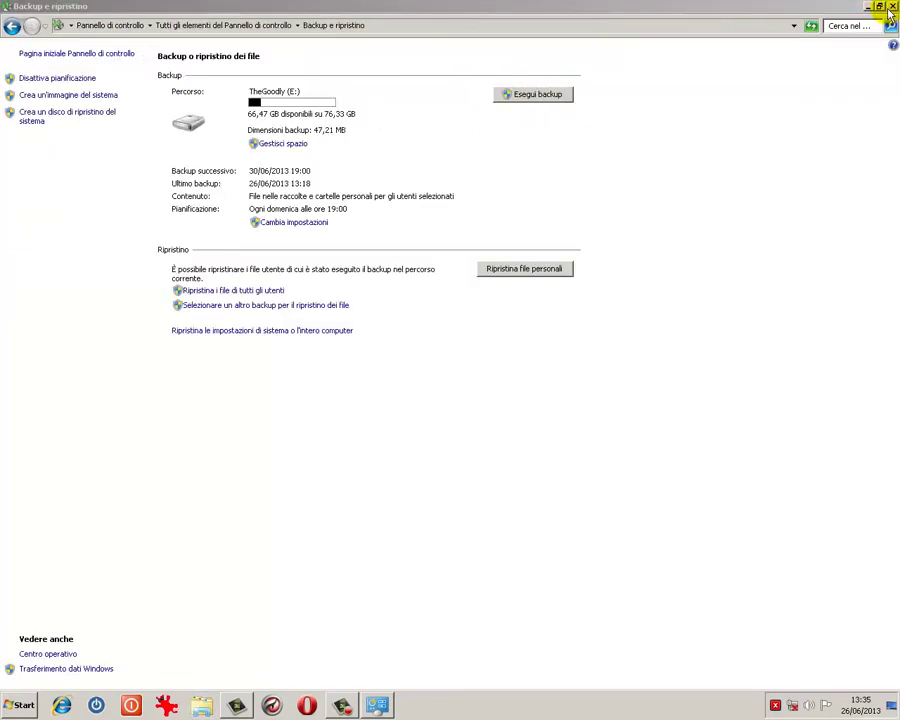
{"action": "left_click", "coordinate": [891, 7]}
- Start configuring Windows Backup from the Control Panel's Backup e ripristino, with TheGoodly (E:) as the backup destination
{"action": "left_click", "coordinate": [20, 705]}
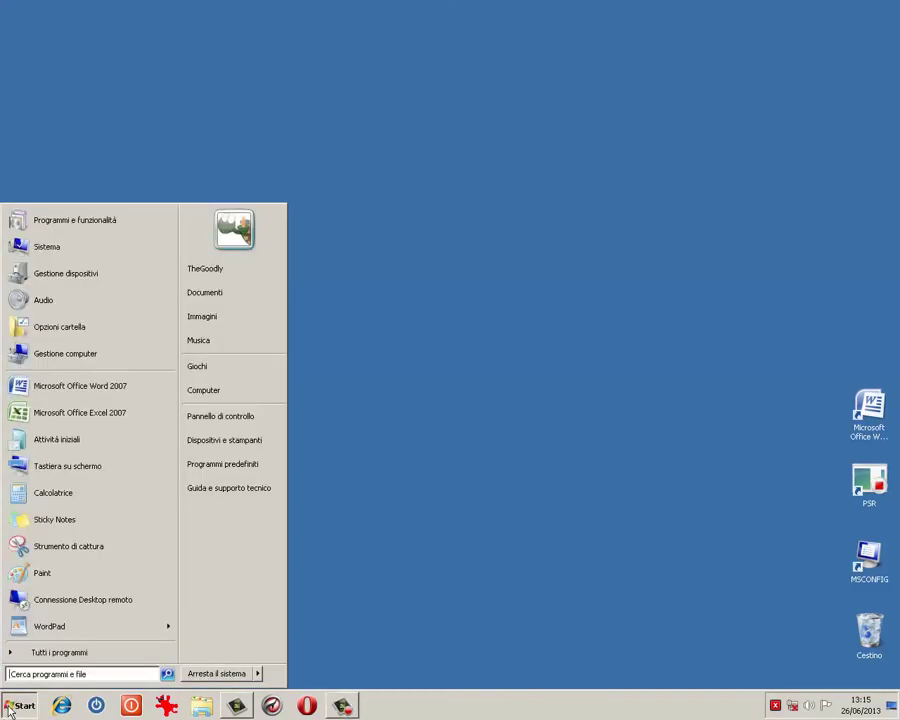
{"action": "left_click", "coordinate": [254, 416]}
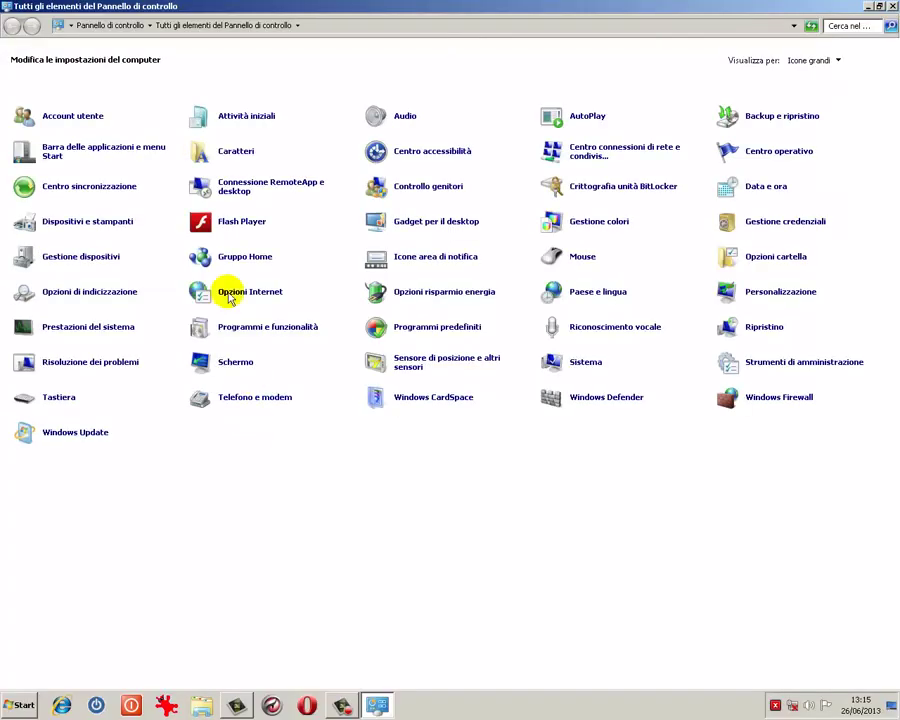
{"action": "left_click", "coordinate": [791, 118]}
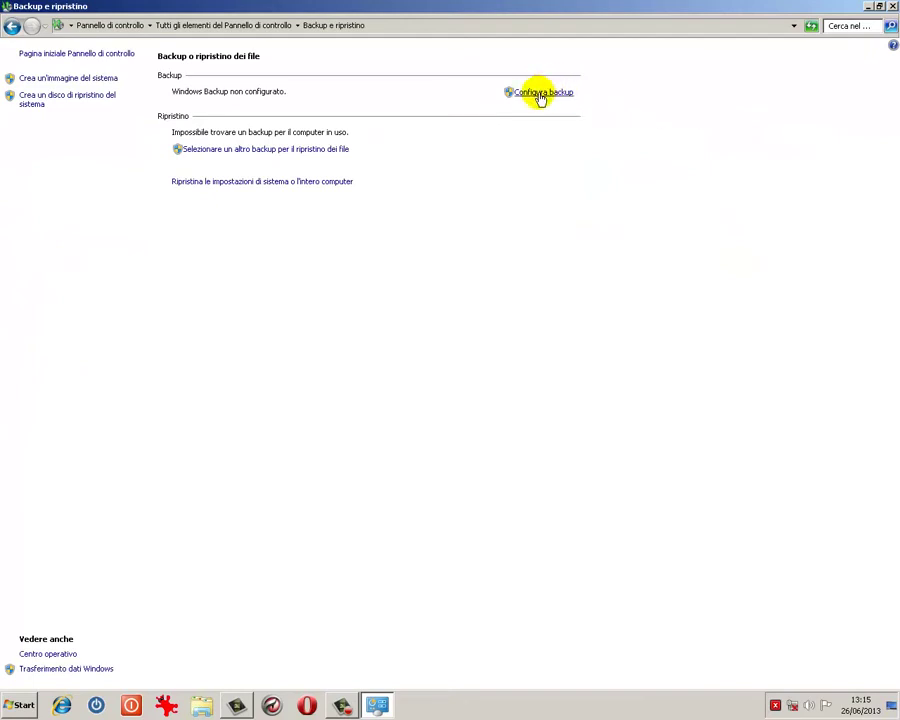
{"action": "left_click", "coordinate": [540, 94]}
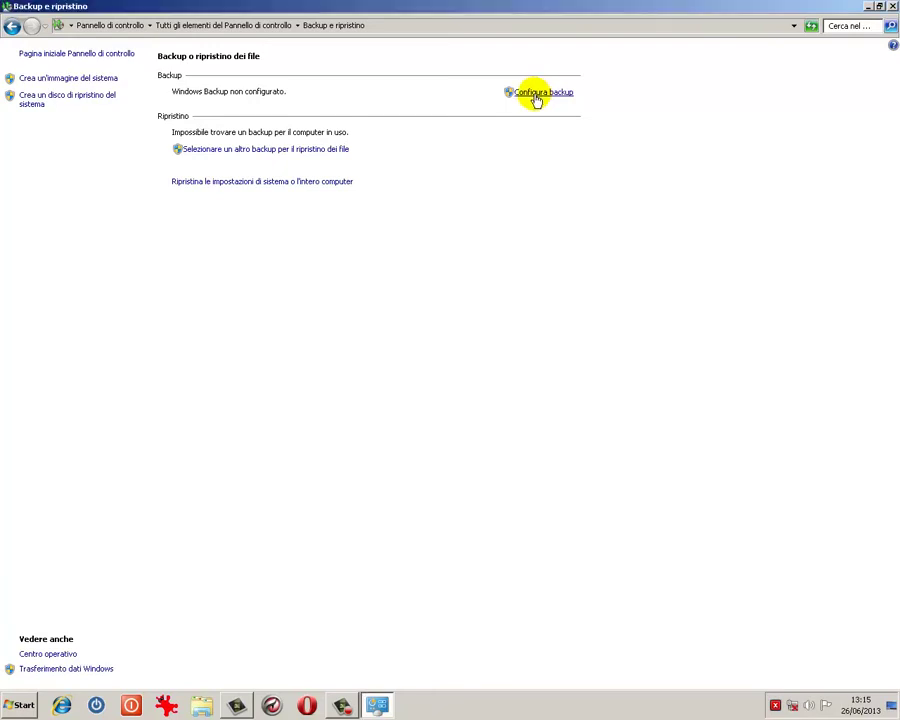
{"action": "left_click", "coordinate": [360, 332]}
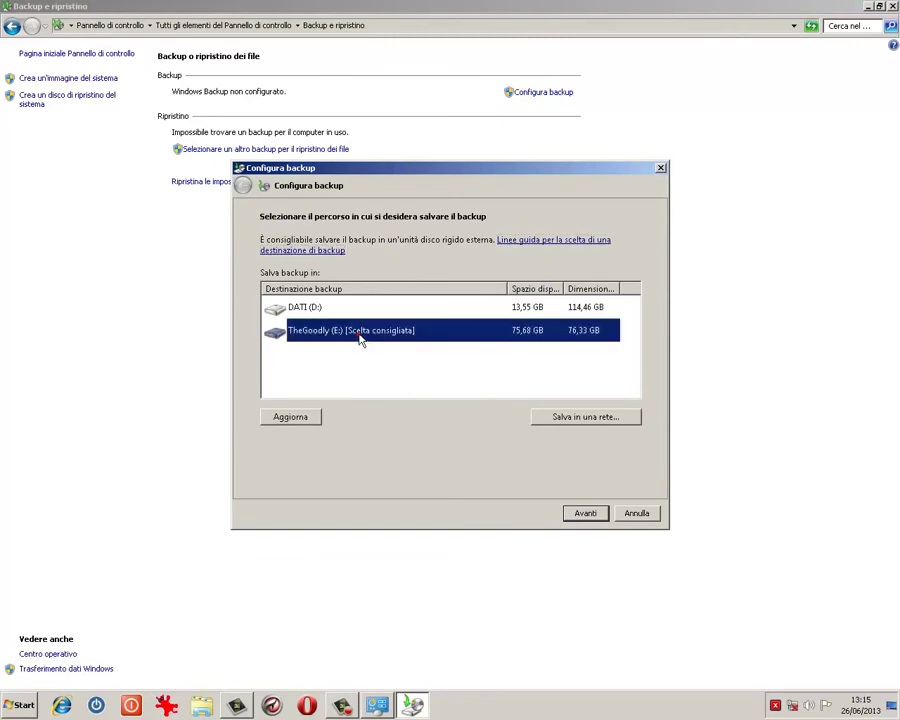
{"action": "left_click", "coordinate": [585, 514]}
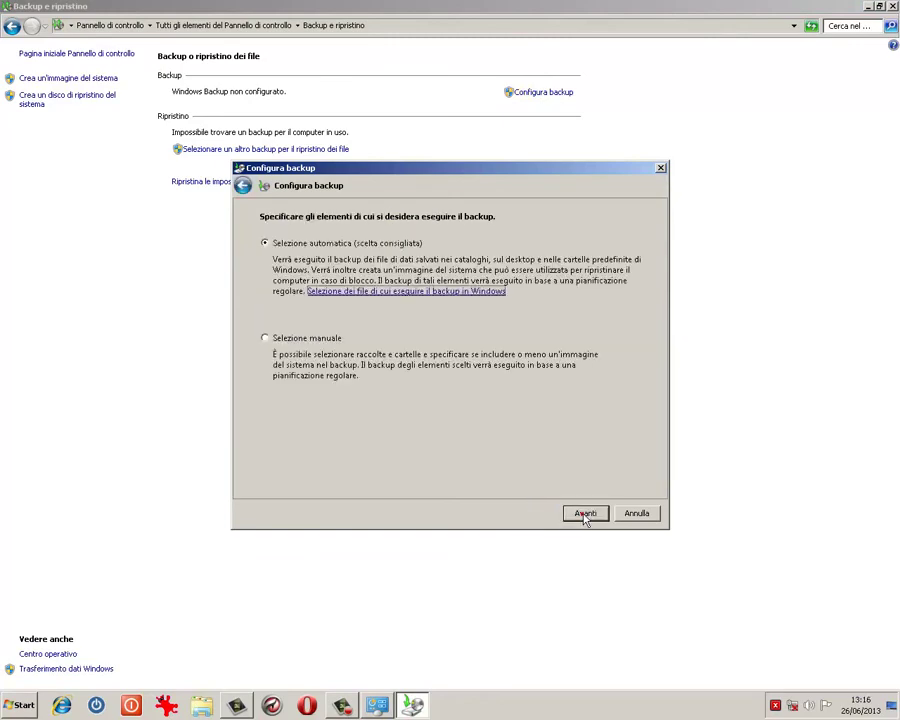
- Choose manual selection of the backup items and exclude the system image of the drives from the backup
{"action": "left_click", "coordinate": [265, 339]}
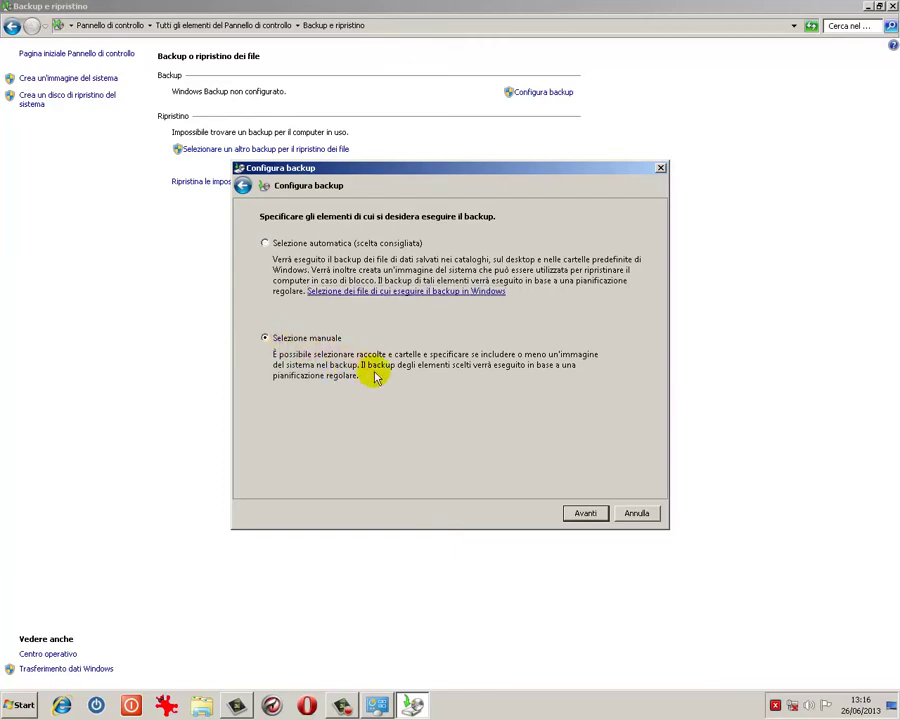
{"action": "left_click", "coordinate": [585, 514]}
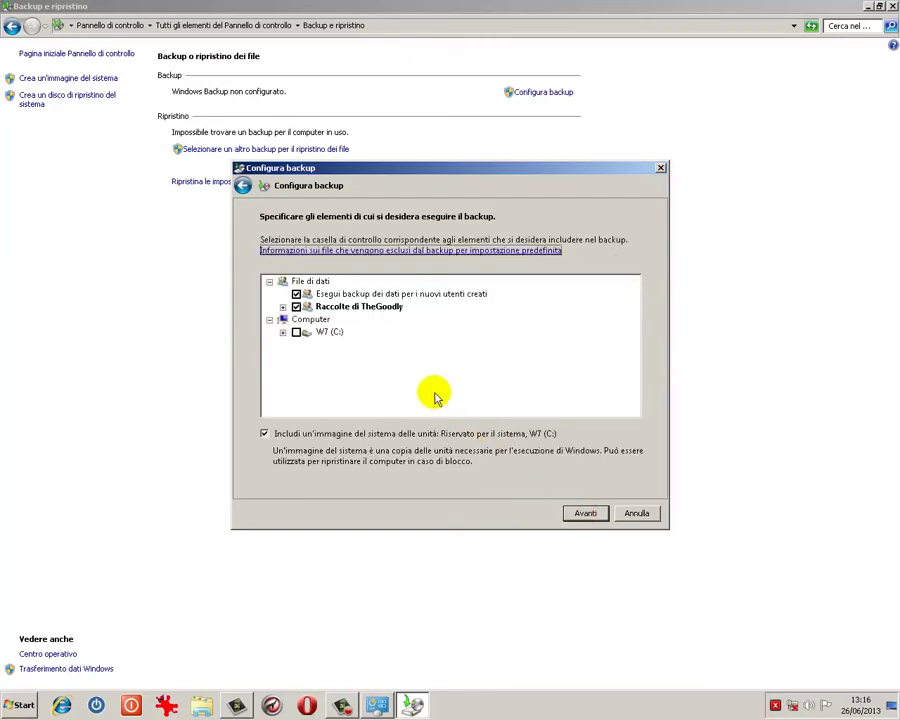
{"action": "left_click", "coordinate": [264, 434]}
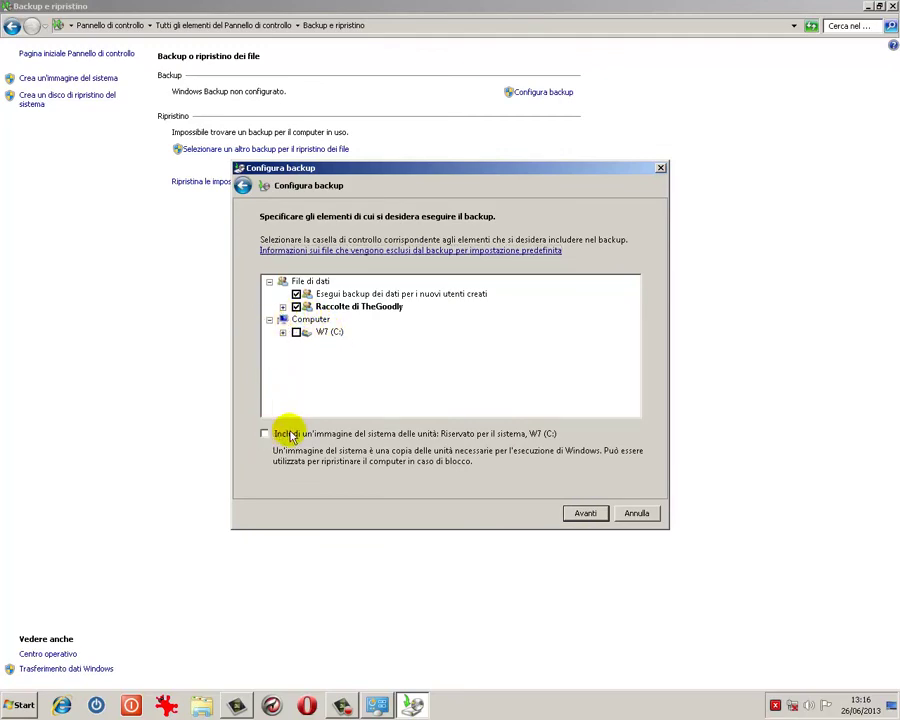
- Exclude Percorsi aggiuntivi and newly created users' data from the backup, keeping the document, music, picture and video libraries
{"action": "left_click", "coordinate": [283, 306]}
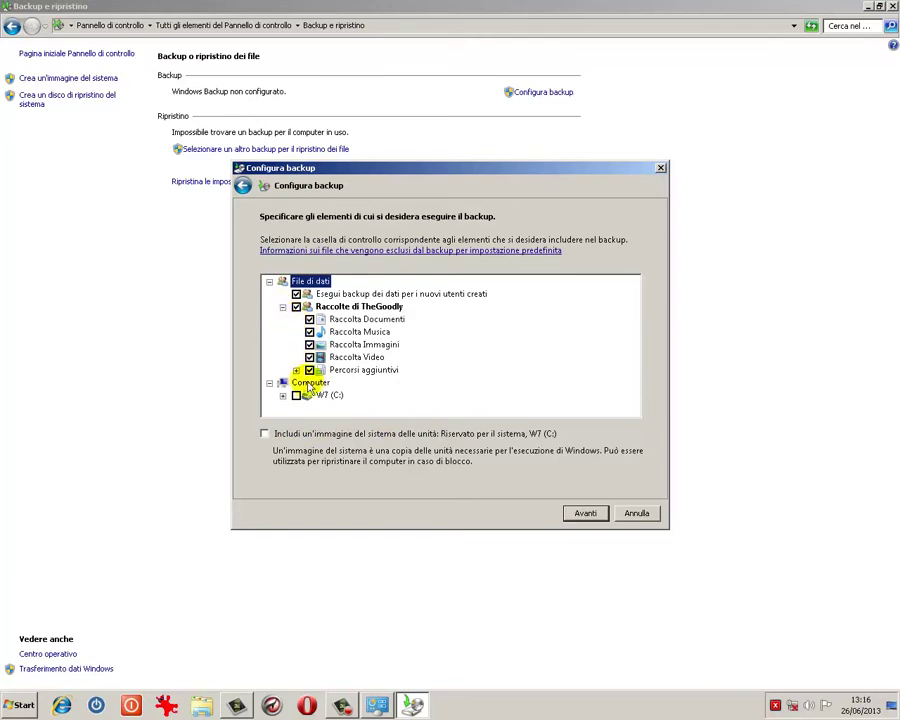
{"action": "left_click", "coordinate": [296, 370]}
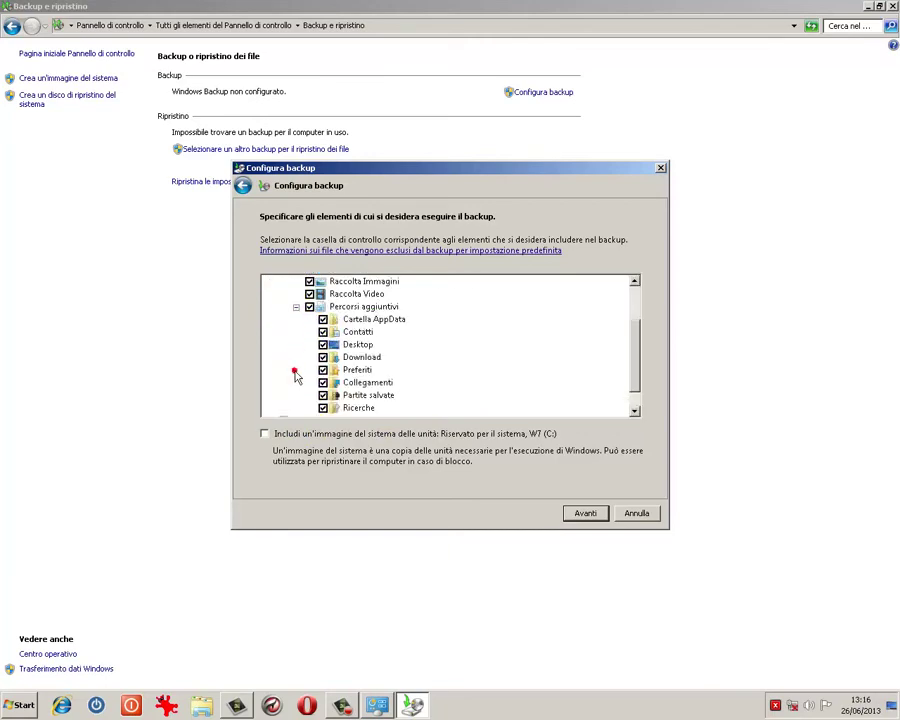
{"action": "left_click", "coordinate": [295, 305]}
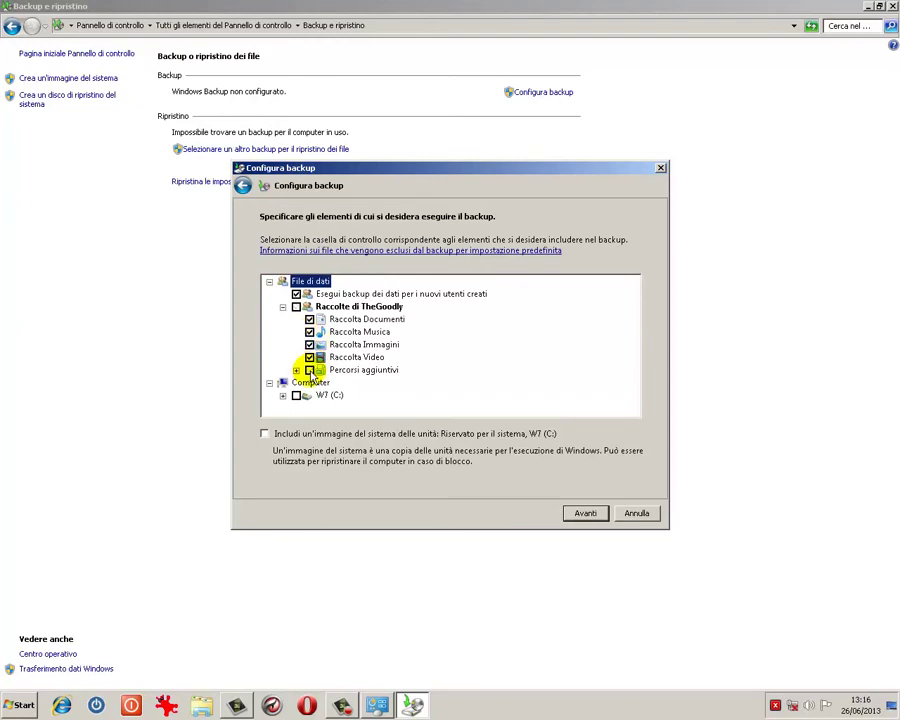
{"action": "left_click", "coordinate": [311, 371]}
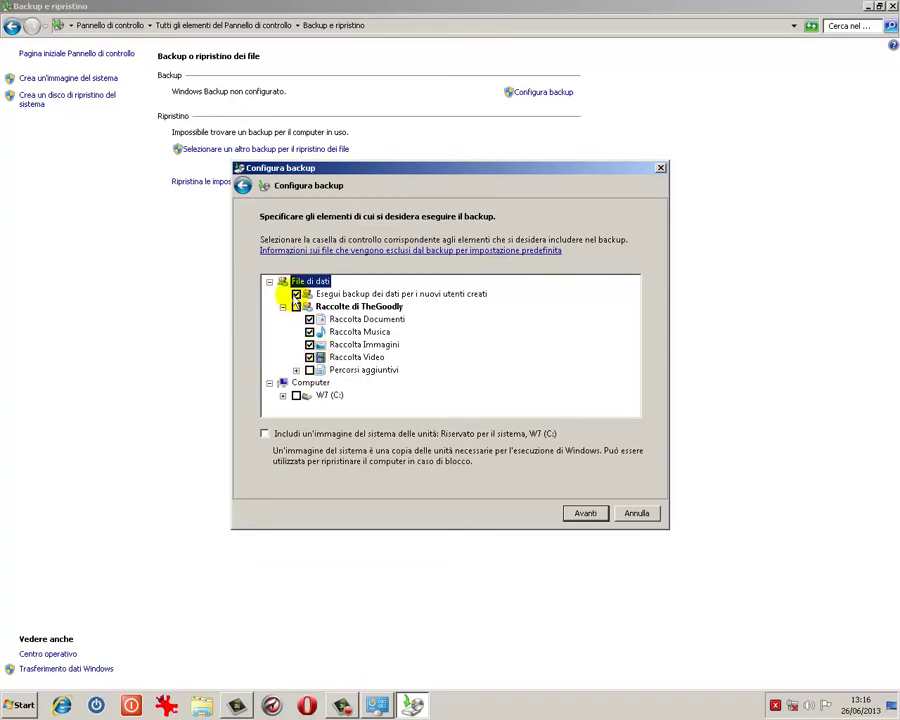
{"action": "left_click", "coordinate": [296, 294]}
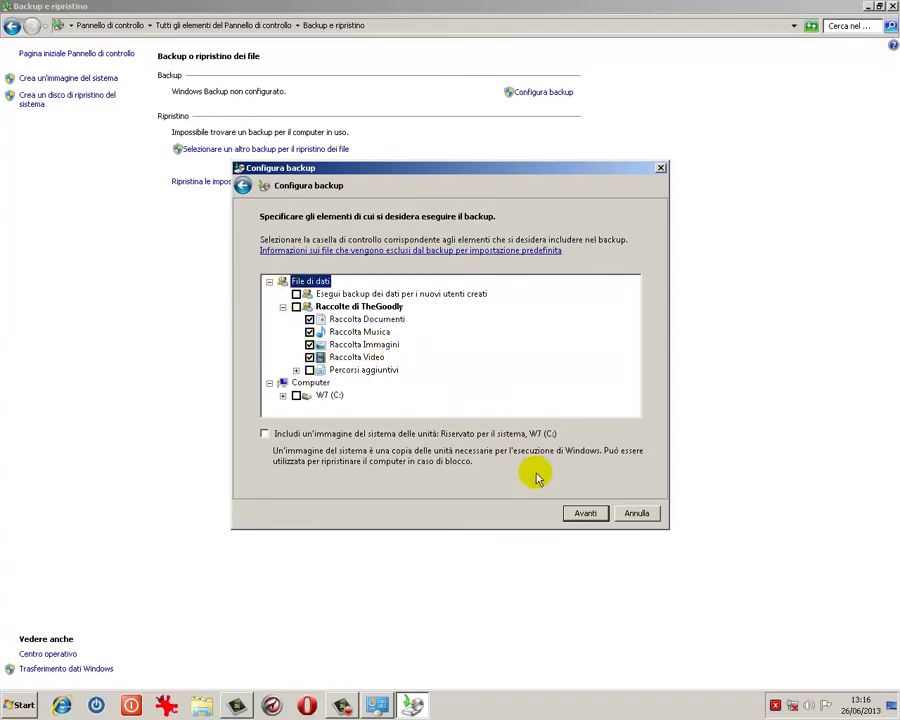
- Save the backup settings and run the backup, following its detailed progress until it completes, and close the progress window
{"action": "left_click", "coordinate": [586, 513]}
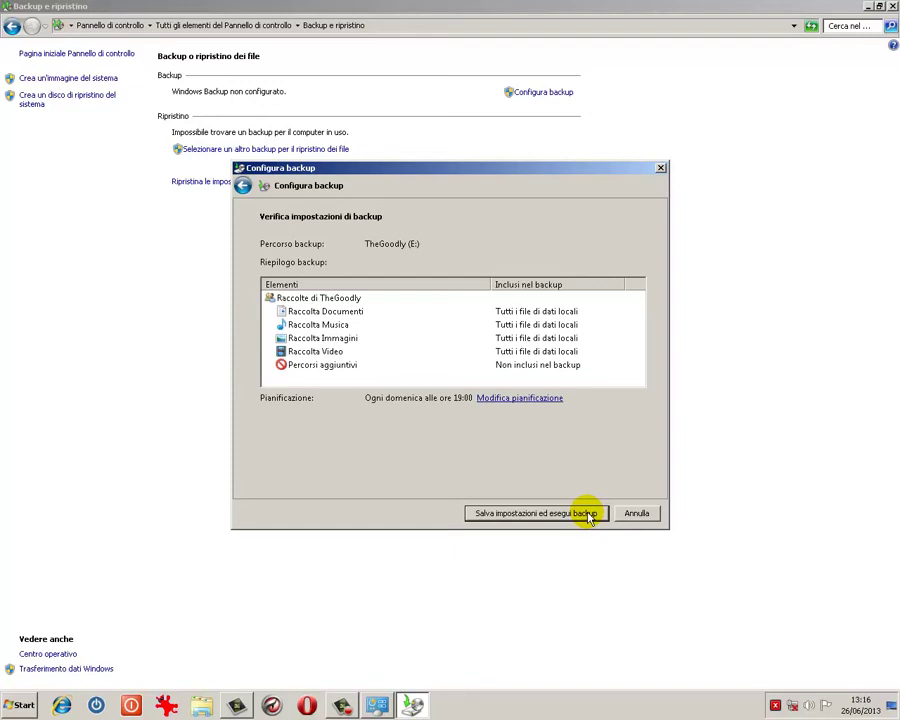
{"action": "left_click", "coordinate": [586, 514]}
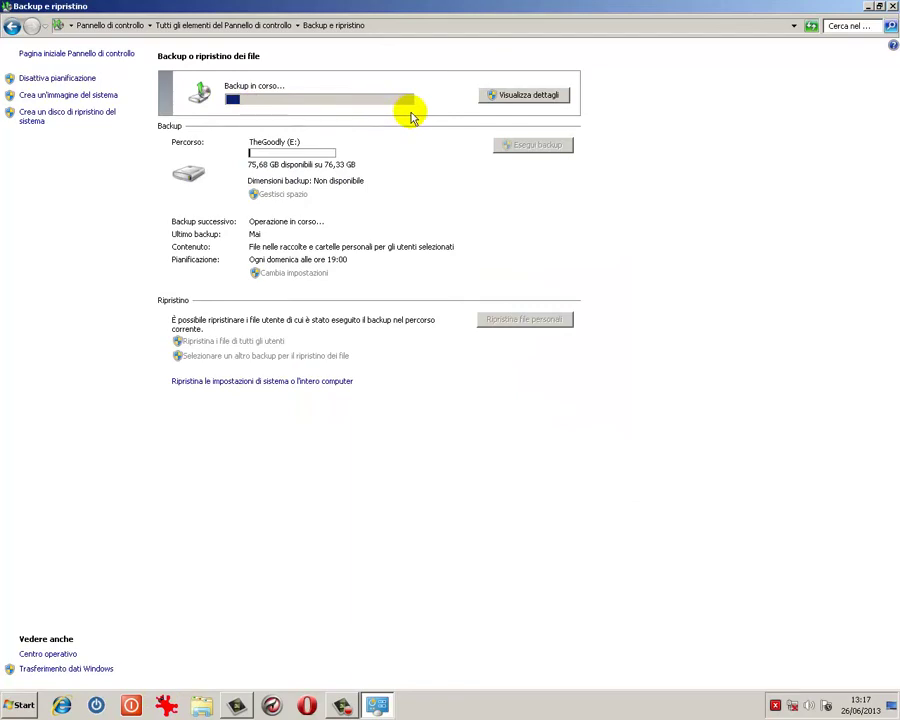
{"action": "left_click", "coordinate": [521, 95]}
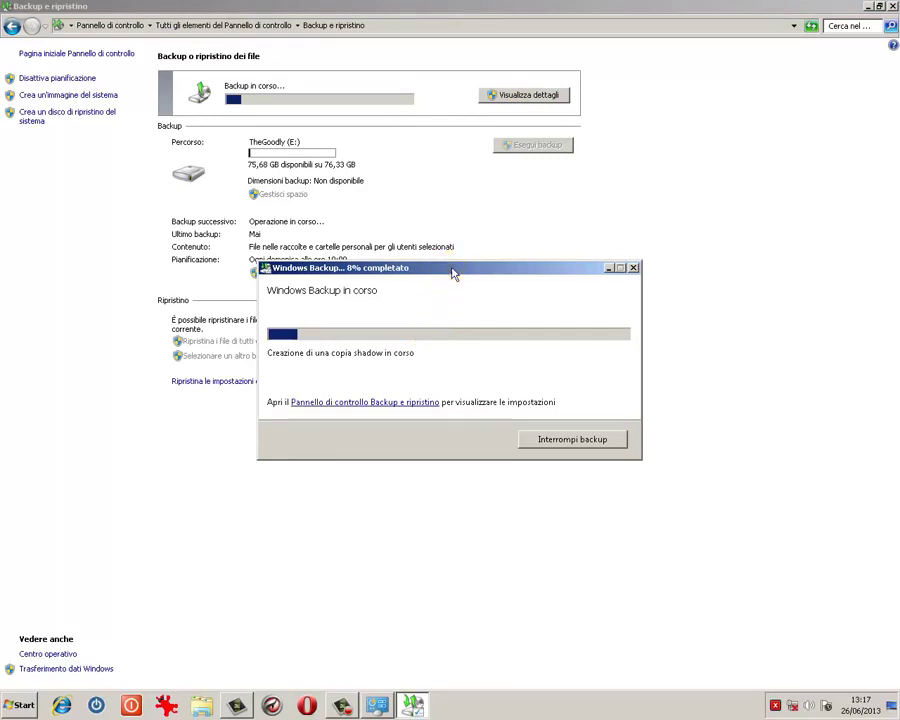
{"action": "left_click_drag", "start_coordinate": [452, 274], "coordinate": [345, 300]}
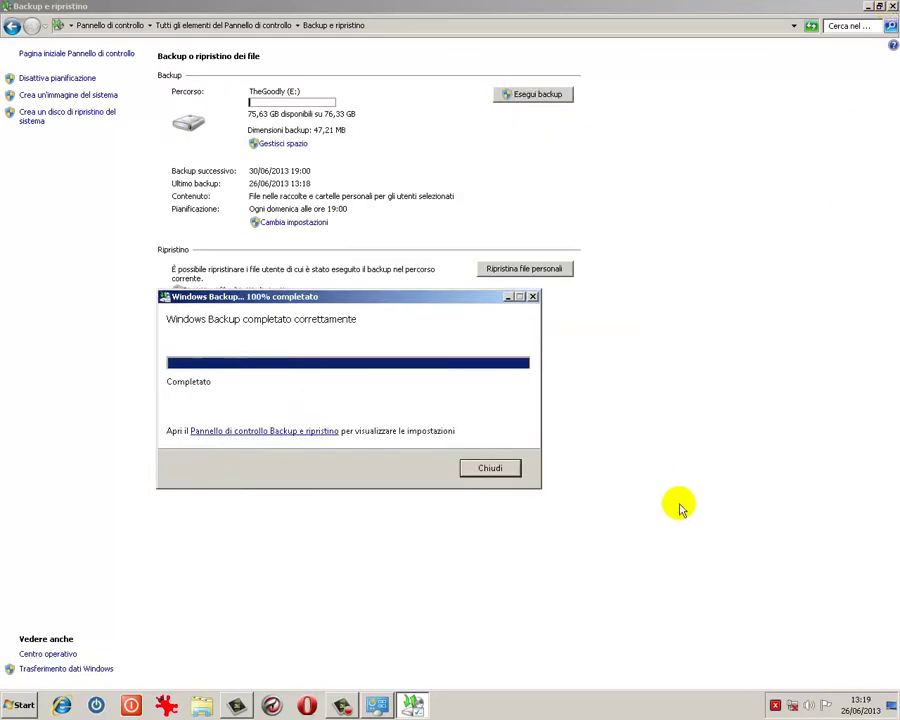
{"action": "left_click", "coordinate": [497, 468]}
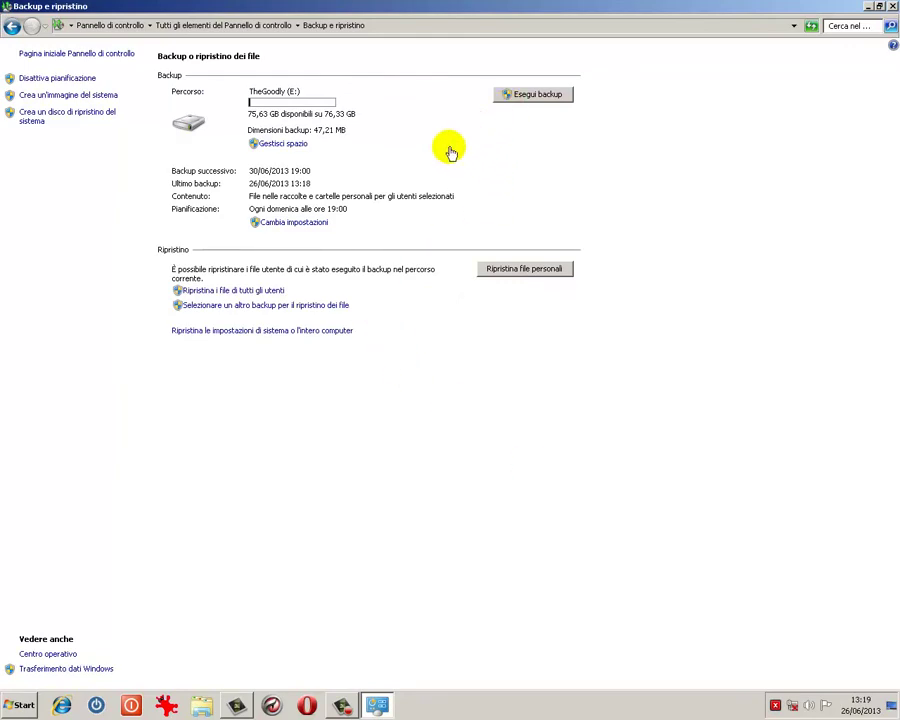
- Examine the backup disk space usage and the stored data file backups by period, without deleting any of them
{"action": "left_click", "coordinate": [293, 148]}
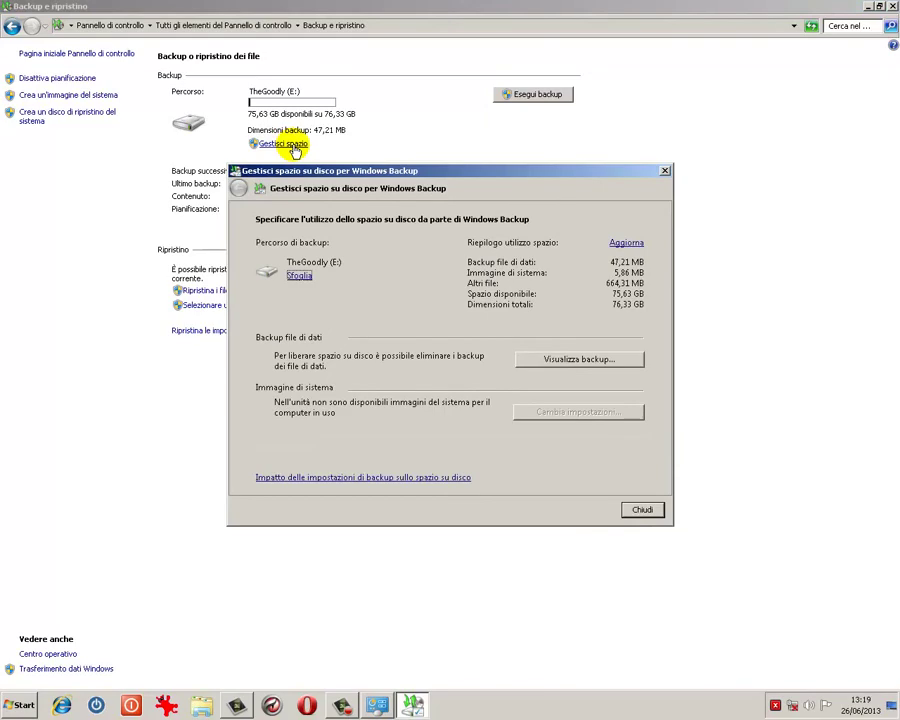
{"action": "left_click", "coordinate": [574, 357]}
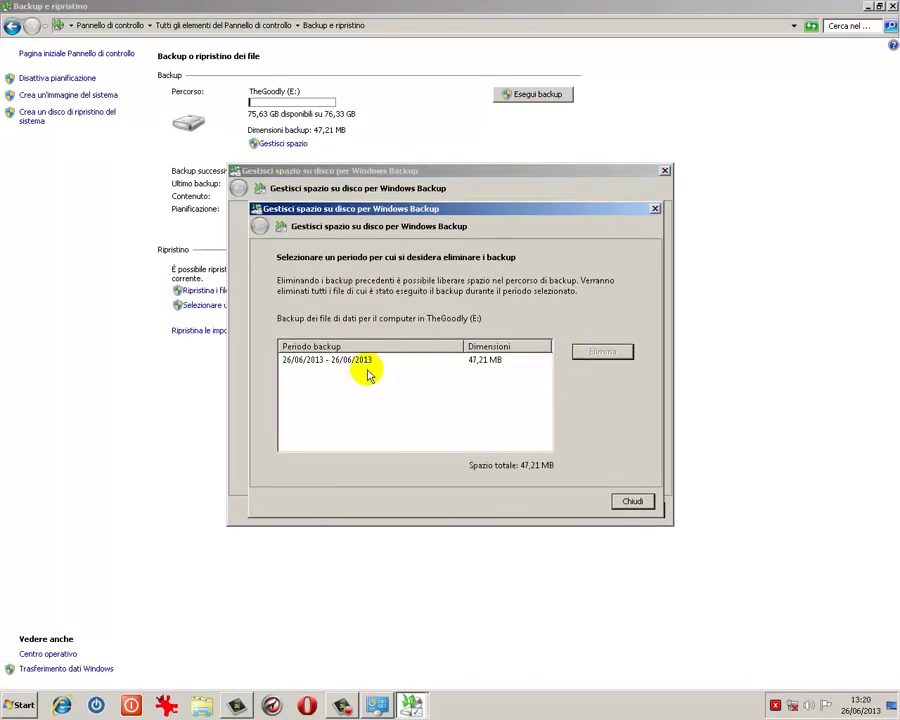
{"action": "left_click", "coordinate": [356, 363]}
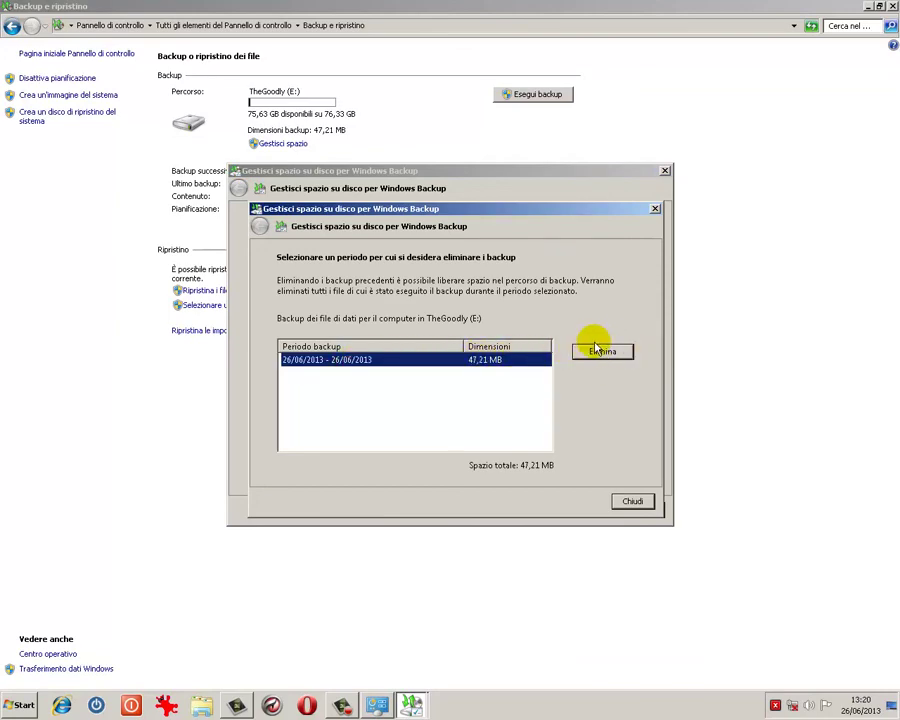
{"action": "left_click", "coordinate": [630, 500]}
{"action": "left_click", "coordinate": [636, 508]}
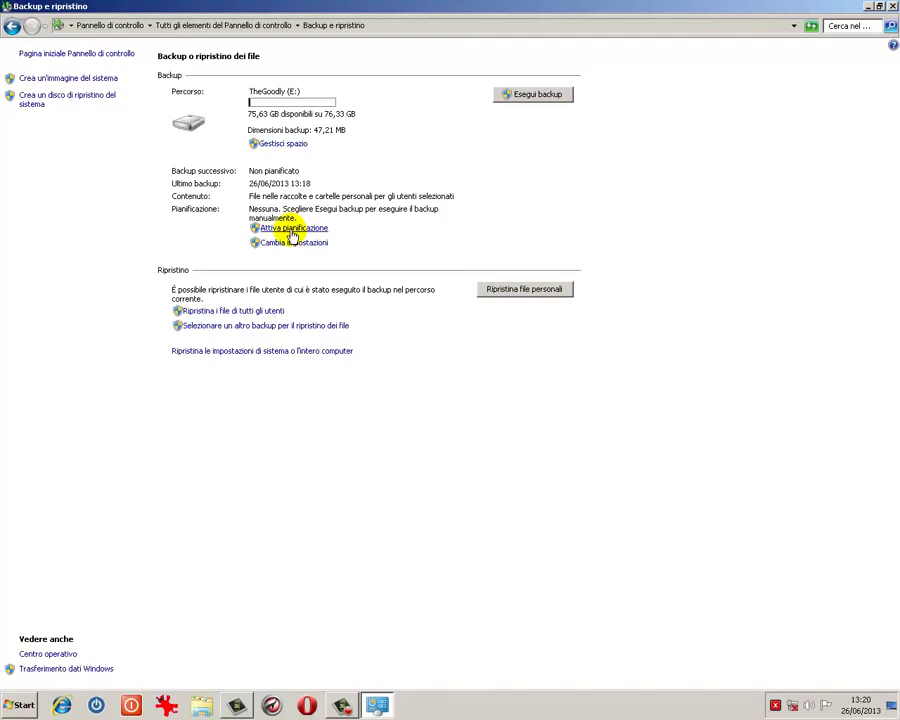
- Reactivate the backup schedule
{"action": "left_click", "coordinate": [292, 229]}
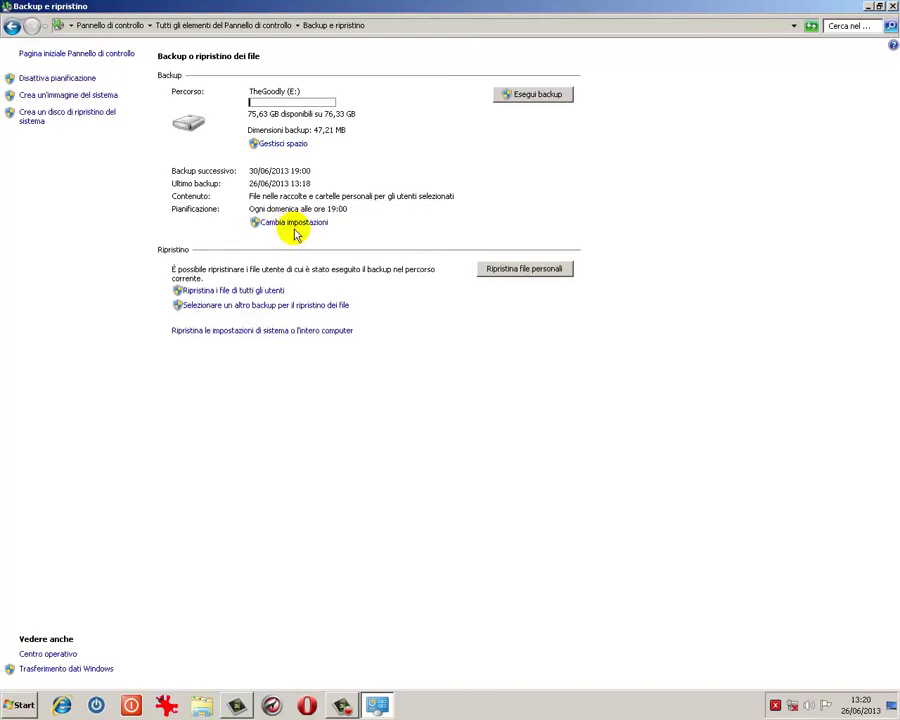
- Open drive TheGoodly (E:) in the file manager and examine the files and folders written by the data backup
{"action": "left_click", "coordinate": [204, 705]}
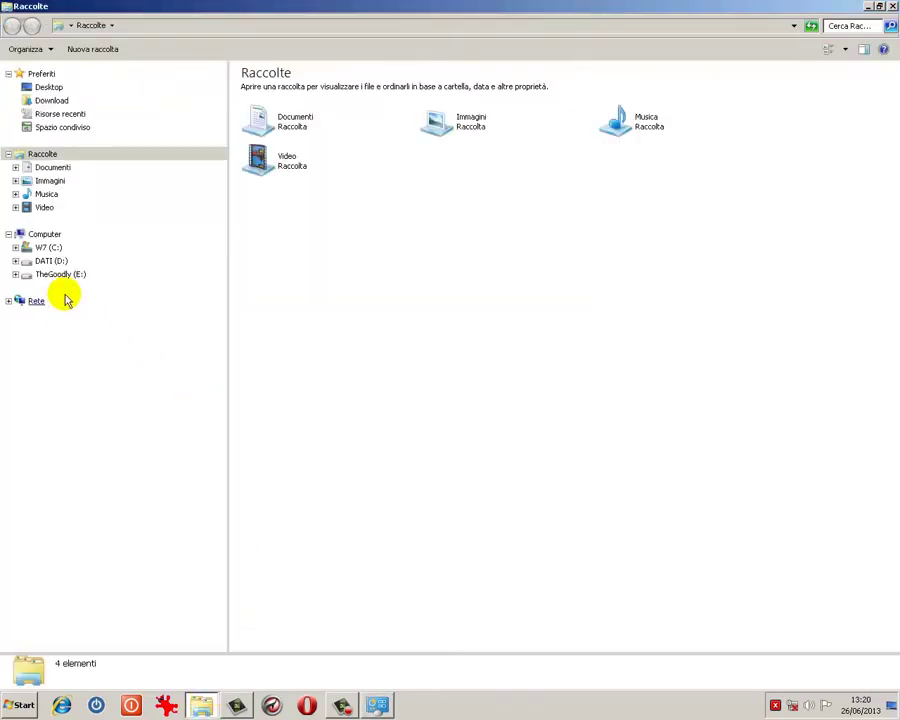
{"action": "left_click", "coordinate": [58, 275]}
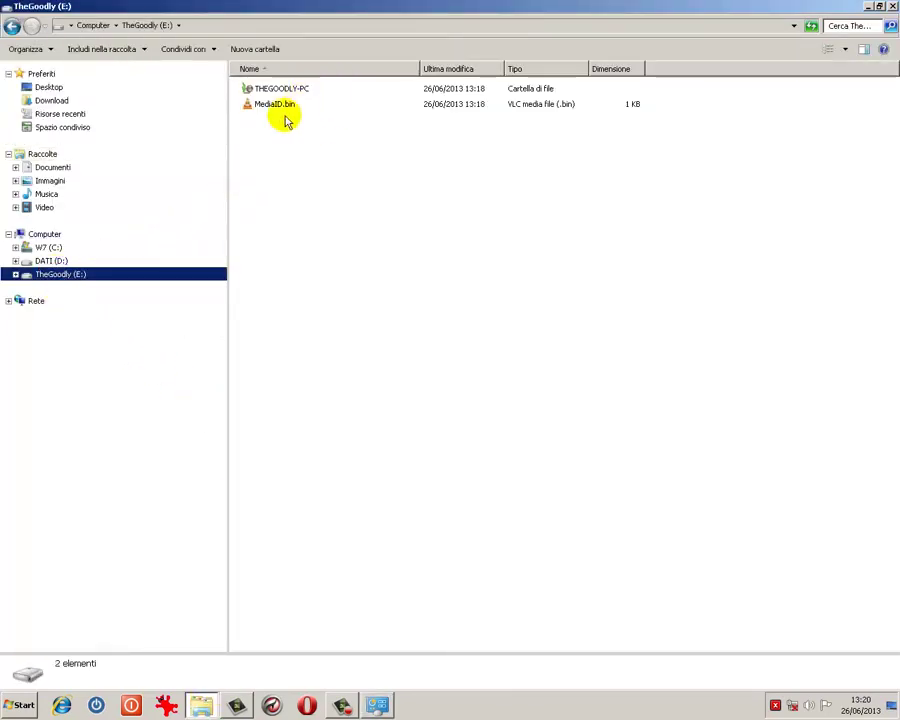
{"action": "left_click_drag", "start_coordinate": [273, 123], "coordinate": [266, 72]}
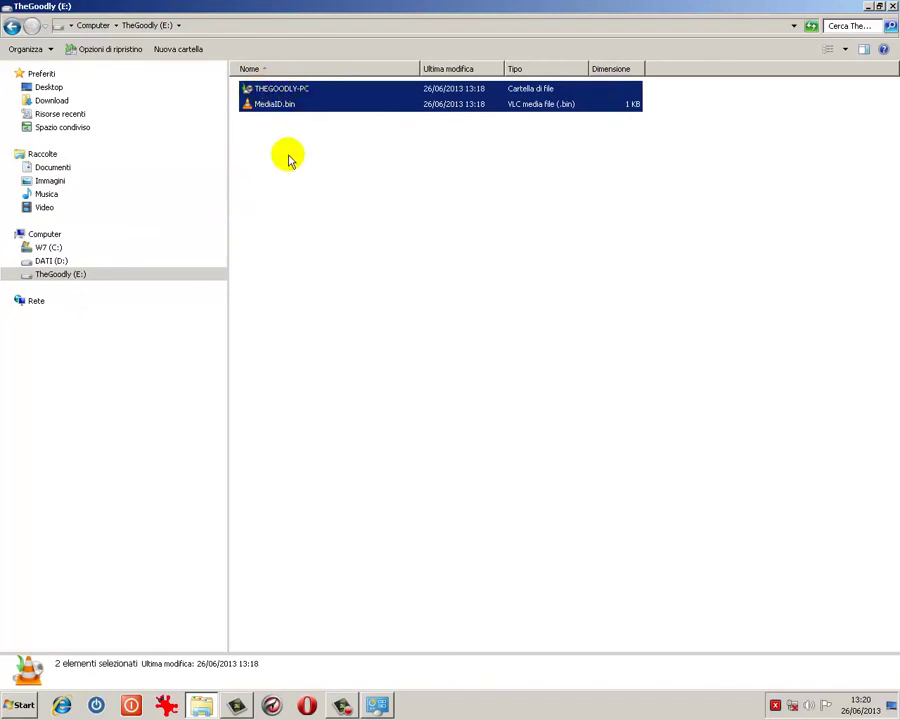
{"action": "left_click", "coordinate": [288, 157]}
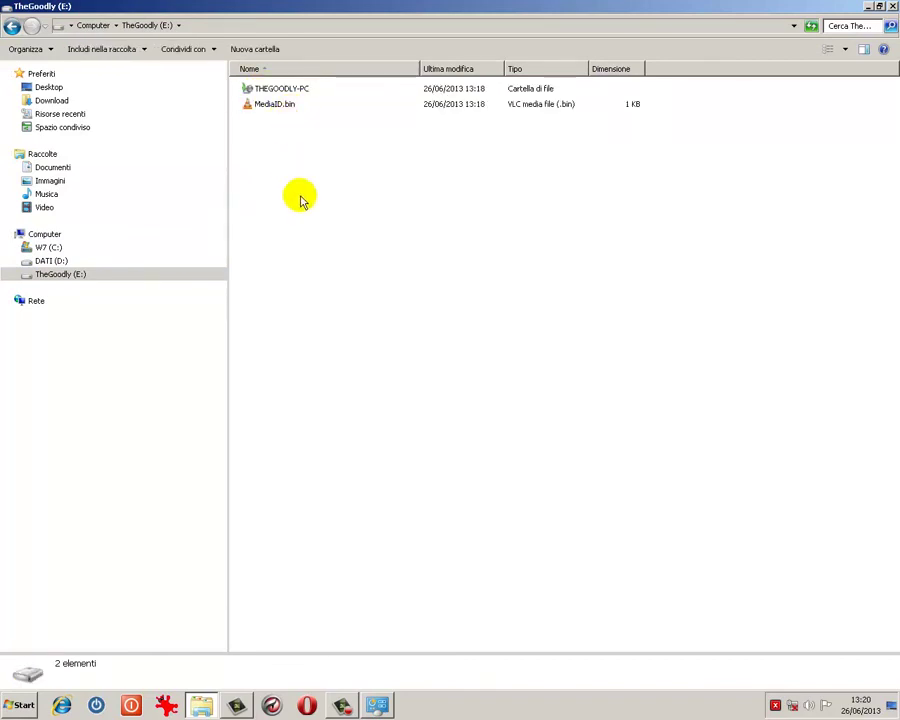